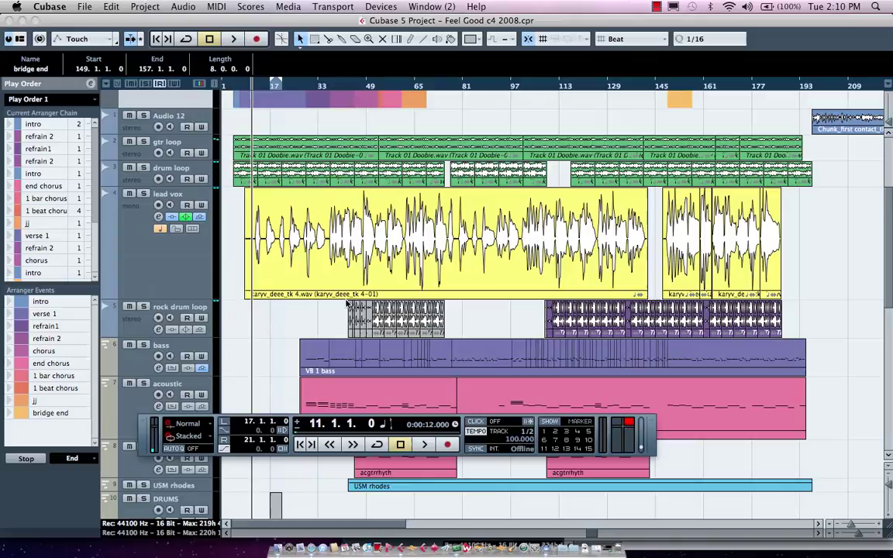
Step: Dismiss an unused add-track menu, then enable the transport's Arranger section showing Play Order 1
scroll(446, 330, "down", 5)
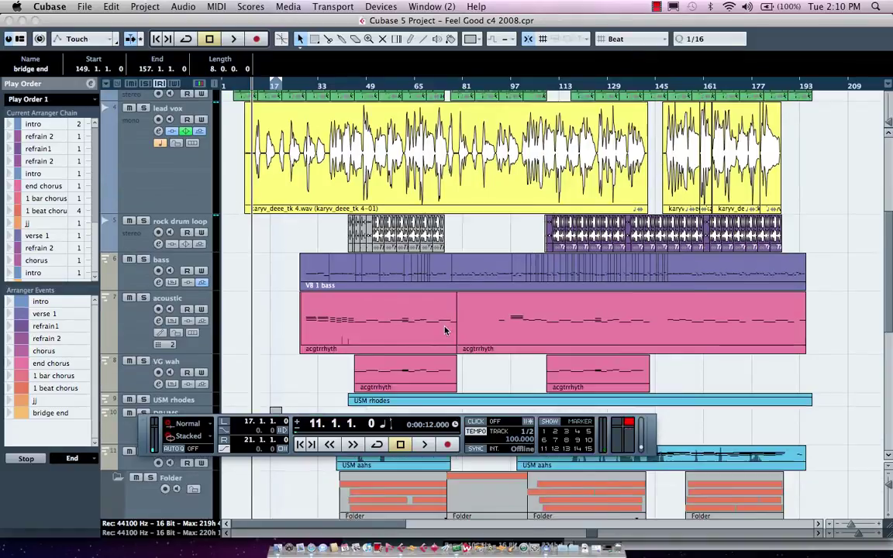
scroll(447, 230, "down", 5)
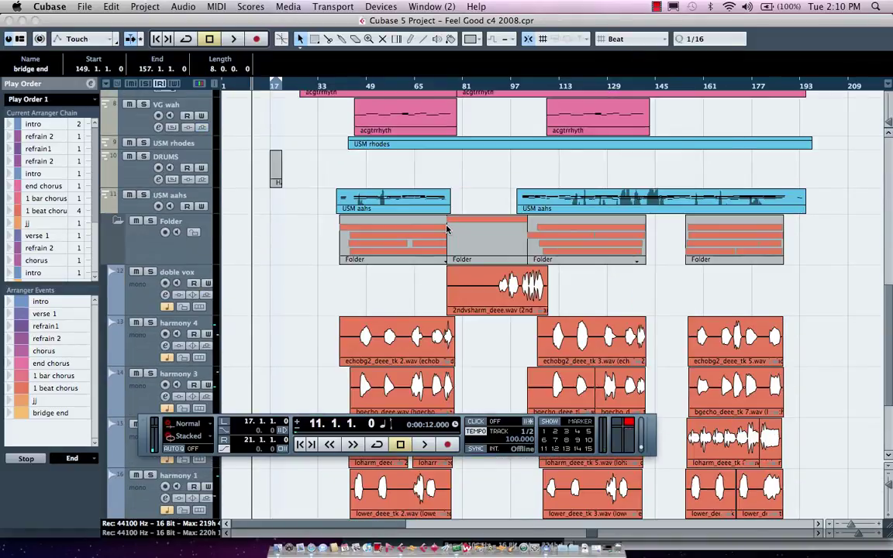
scroll(446, 228, "up", 13)
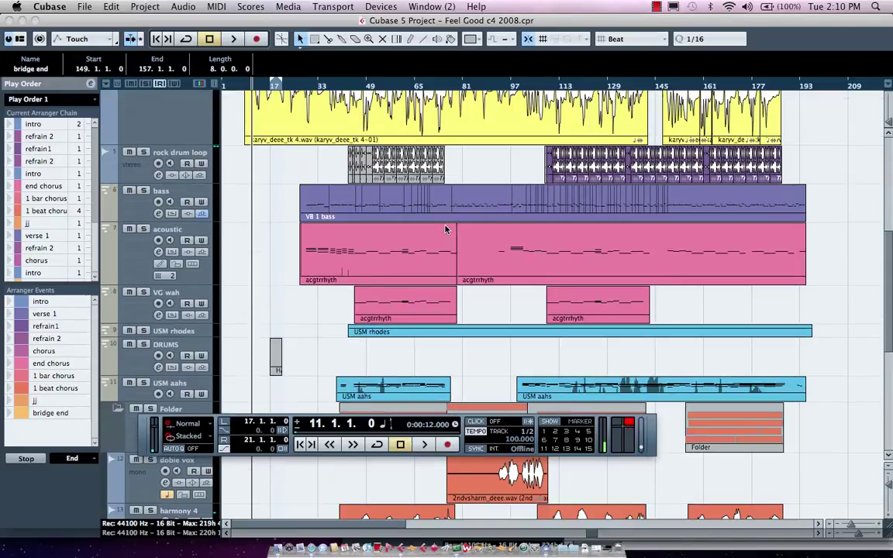
scroll(446, 229, "down", 5)
scroll(445, 229, "up", 3)
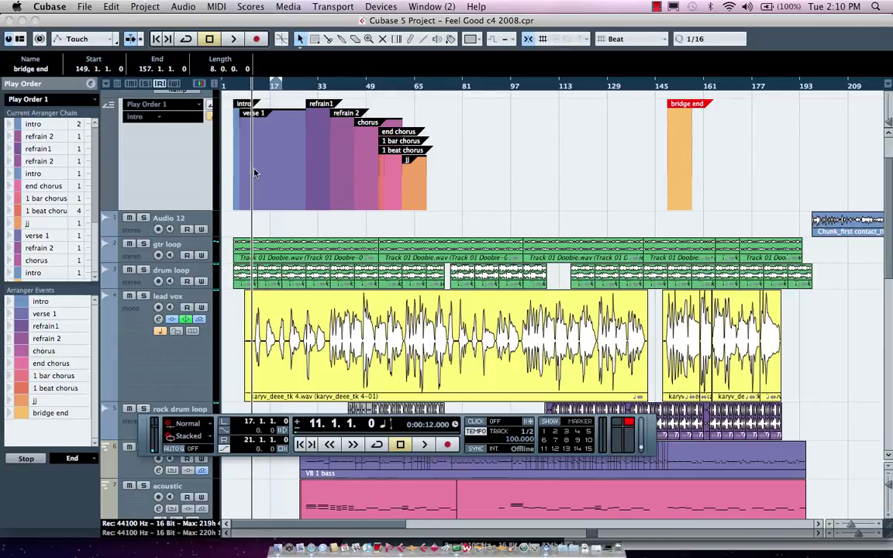
right_click(161, 145)
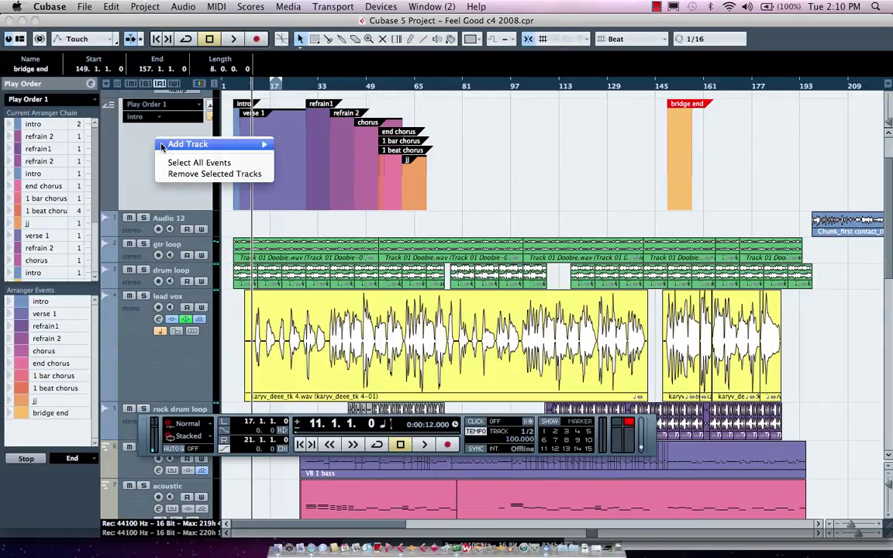
mouse_move(161, 145)
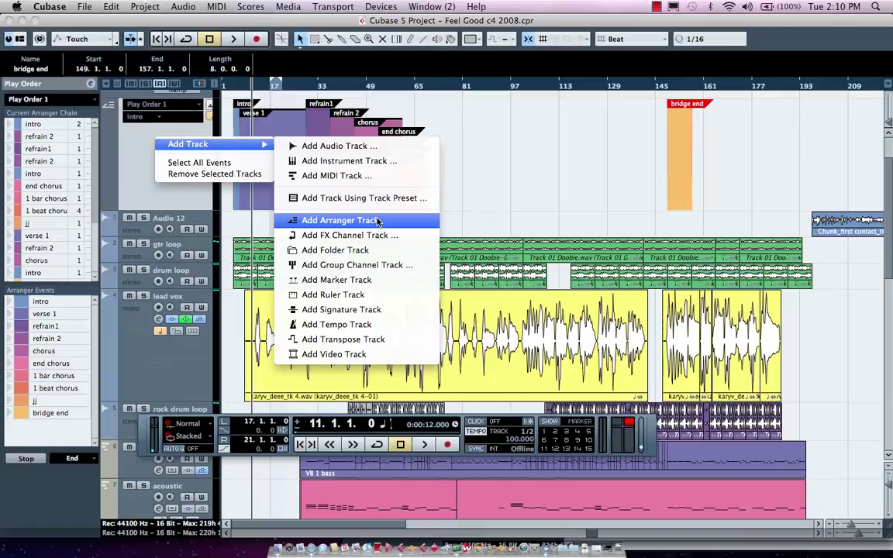
left_click(520, 190)
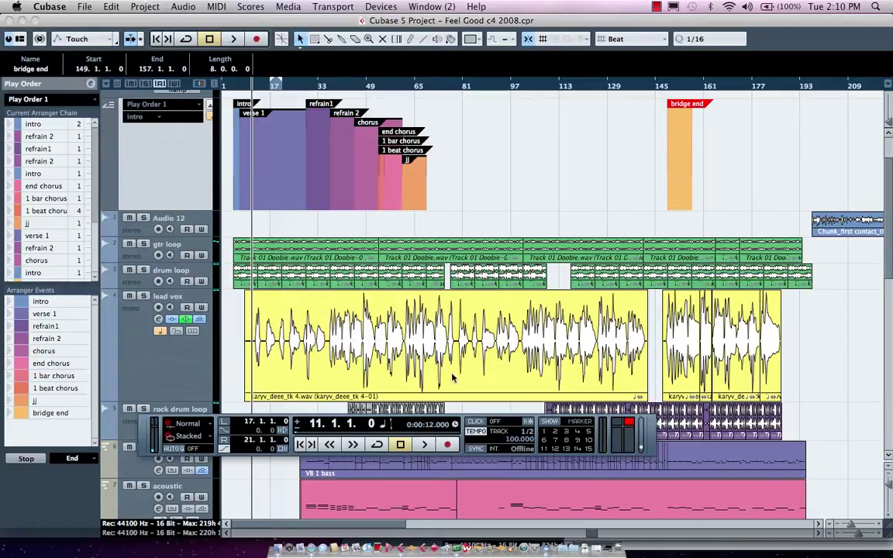
right_click(464, 434)
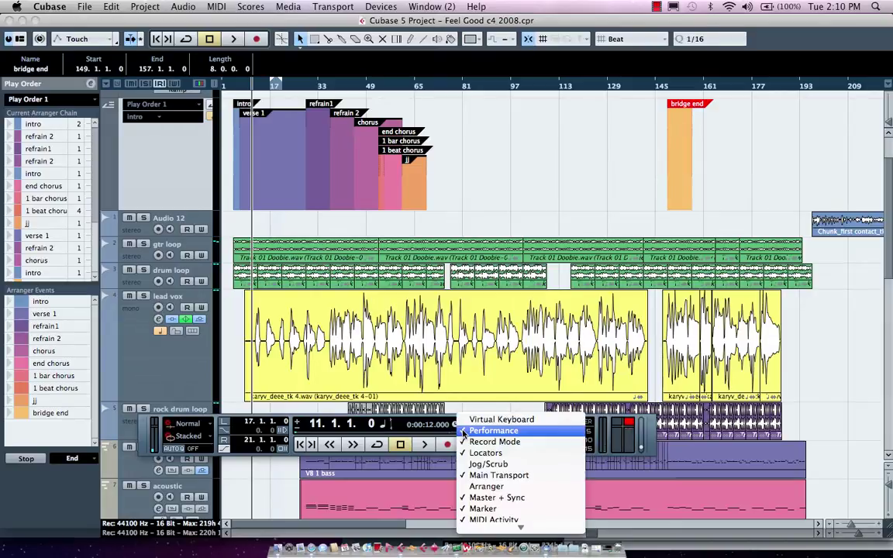
left_click(473, 486)
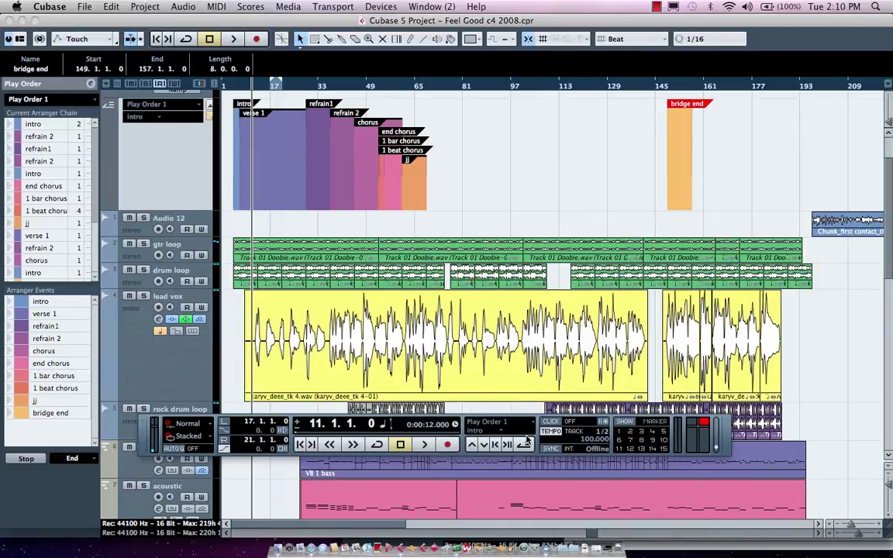
Step: With the Draw tool, draw a new arranger section from bar 81 to 97
right_click(485, 139)
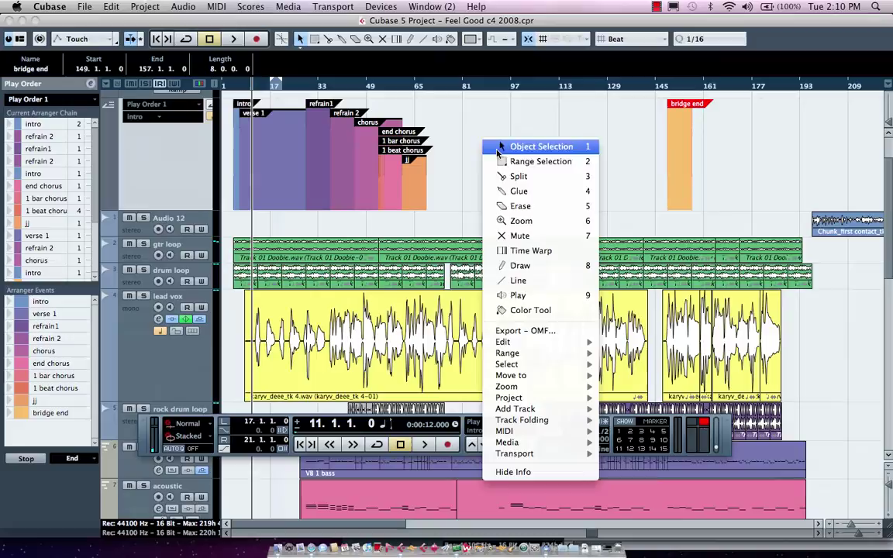
left_click(521, 266)
scroll(468, 144, "down", 10)
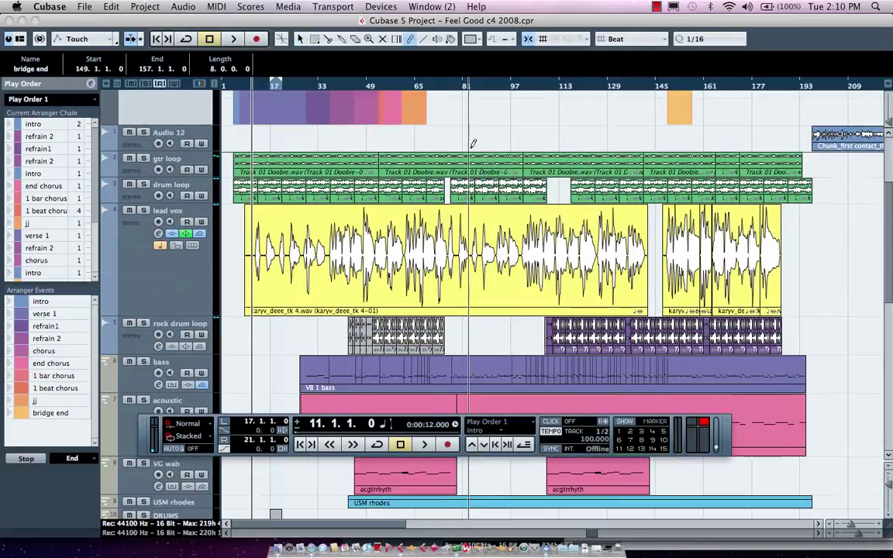
scroll(474, 144, "up", 12)
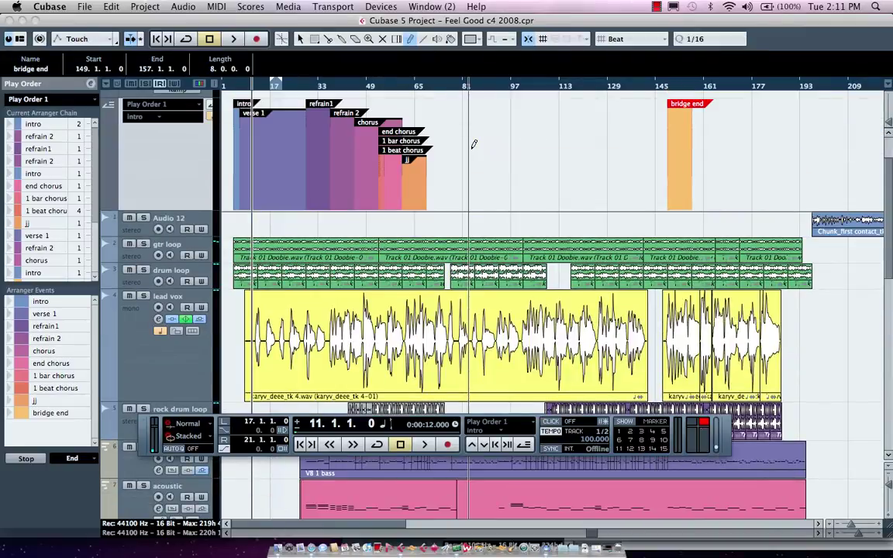
left_click_drag(465, 146, 510, 154)
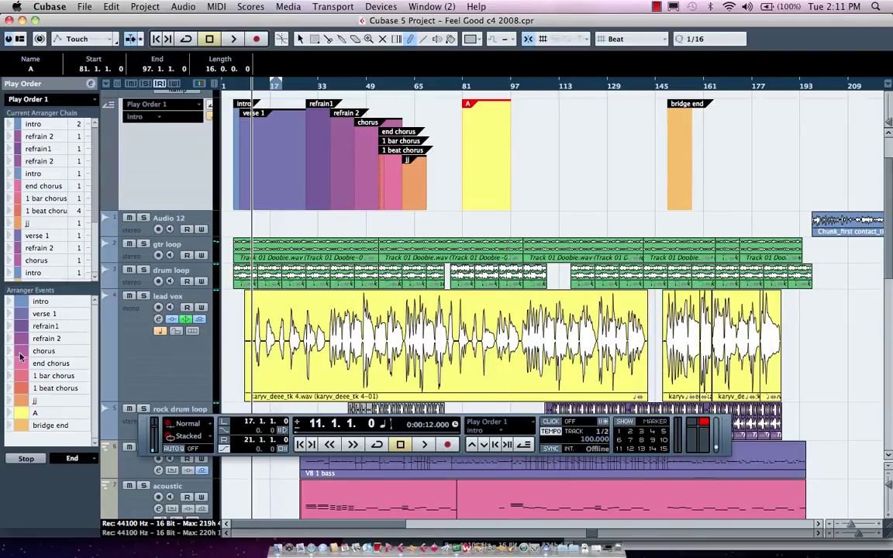
Step: Rename the new arranger section A to 'guitar solo'
double_click(53, 415)
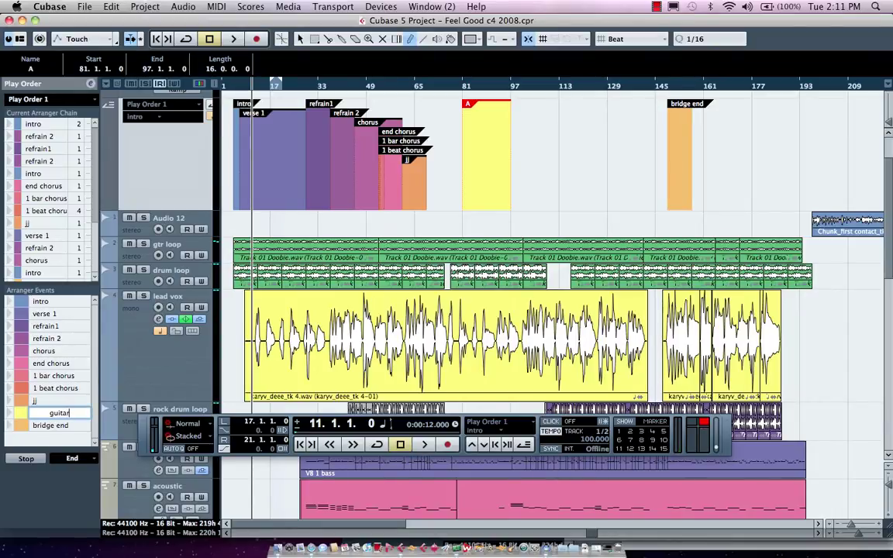
type("guitar solo")
key("Return")
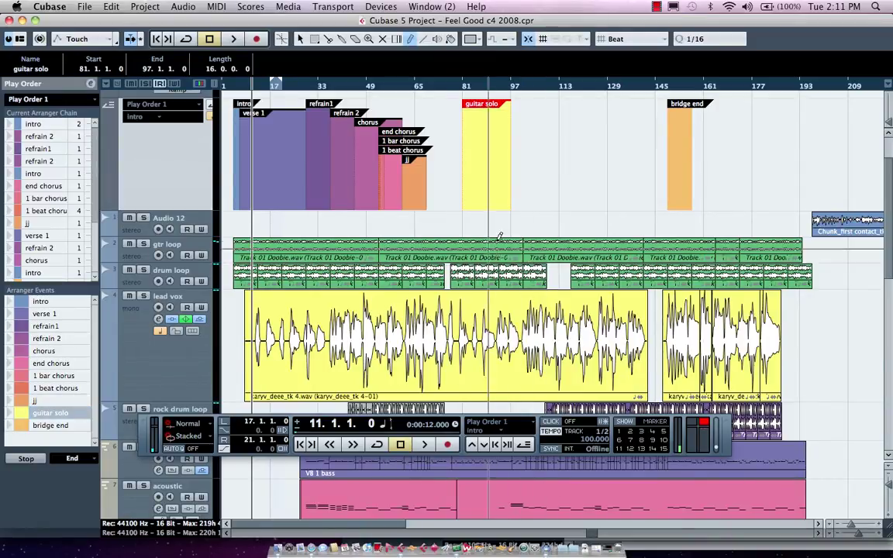
Step: Remove a stray Audio 12 event, then draw section A from bar 97 with nested sections including one-bar F at 114
left_click_drag(513, 215, 581, 199)
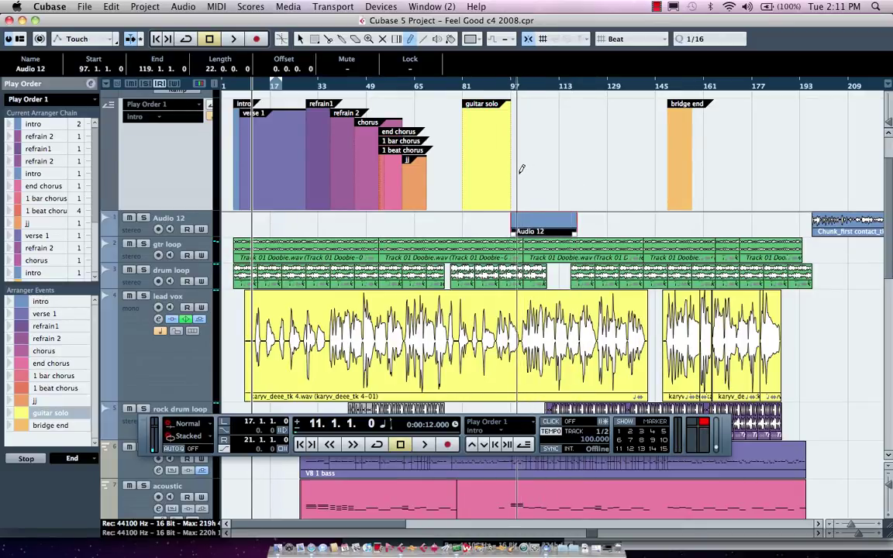
key("BackSpace")
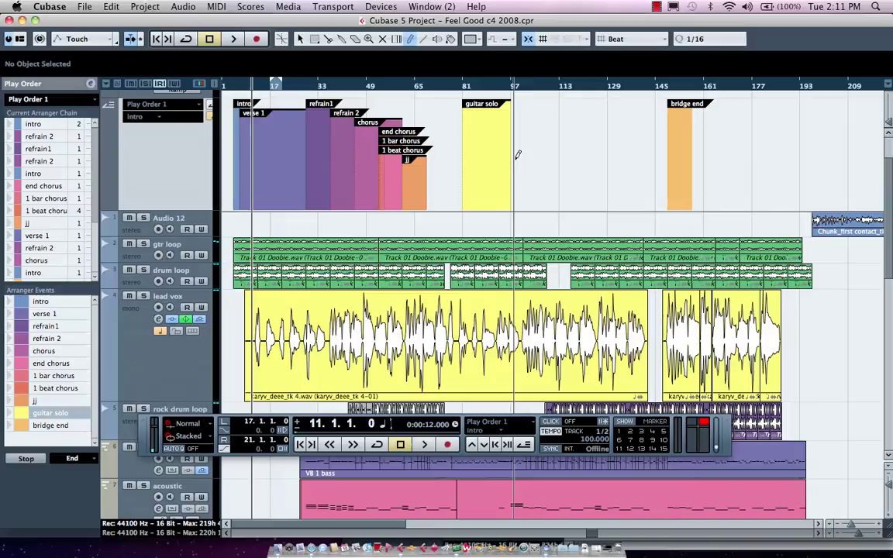
left_click_drag(517, 155, 614, 149)
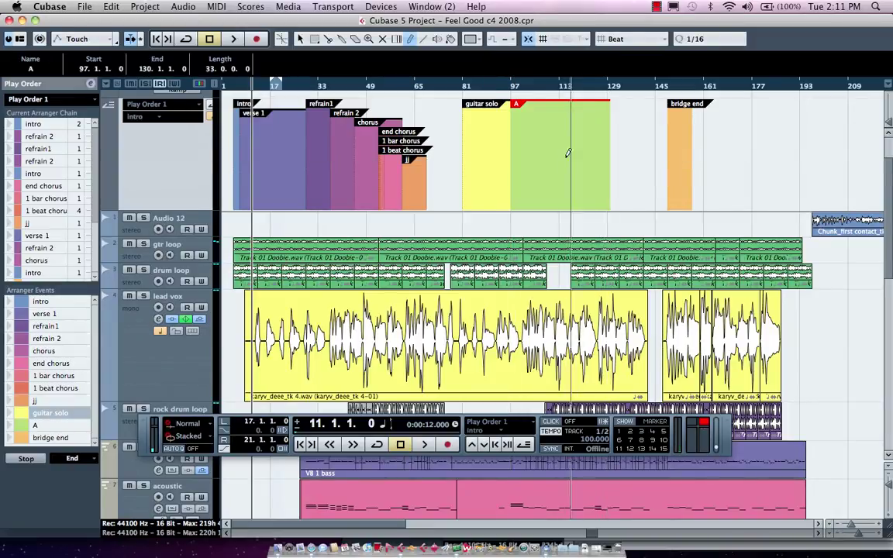
mouse_move(534, 149)
left_mouse_down()
mouse_move(589, 152)
mouse_move(567, 151)
left_mouse_up()
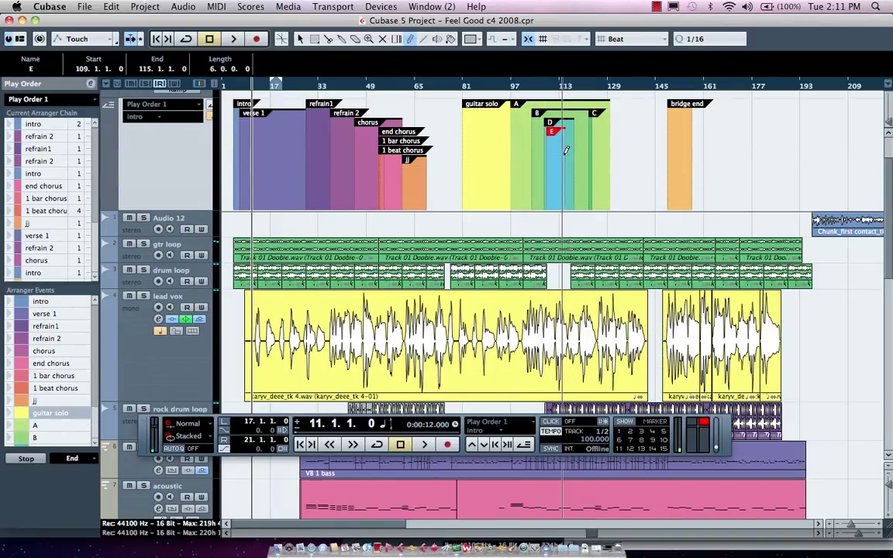
left_click(566, 149)
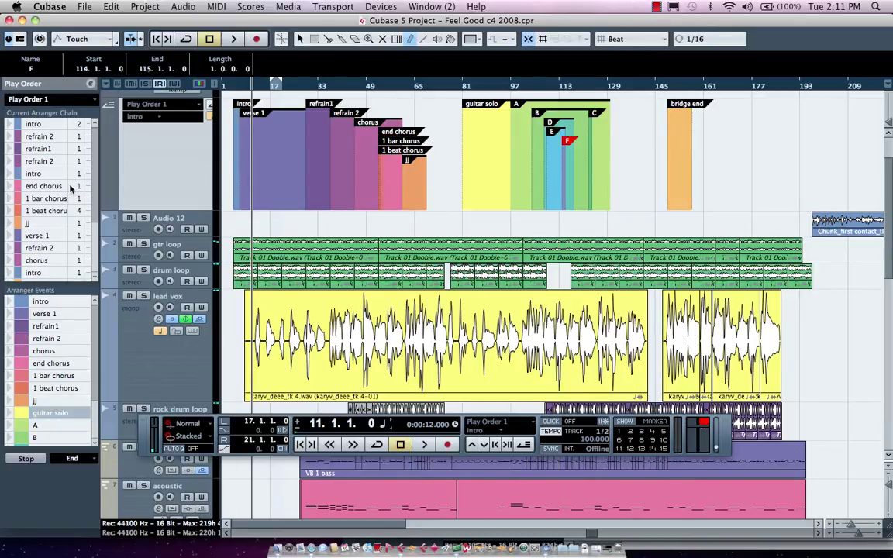
scroll(69, 188, "down", 3)
scroll(69, 188, "up", 3)
scroll(39, 306, "down", 3)
scroll(37, 310, "up", 3)
scroll(39, 336, "down", 3)
scroll(40, 334, "up", 3)
Step: In the Arranger Editor, add section A and two B entries around jj in Play Order 1
left_click(91, 84)
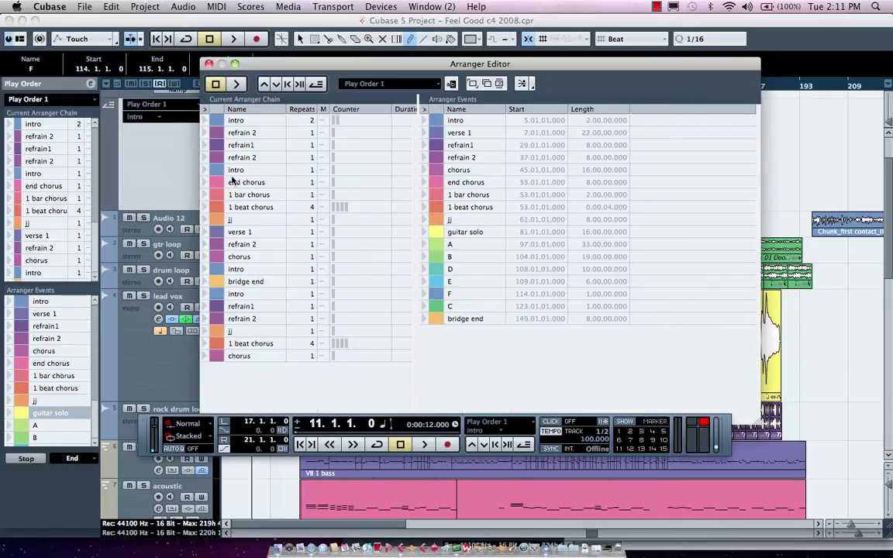
left_click_drag(456, 262, 239, 350)
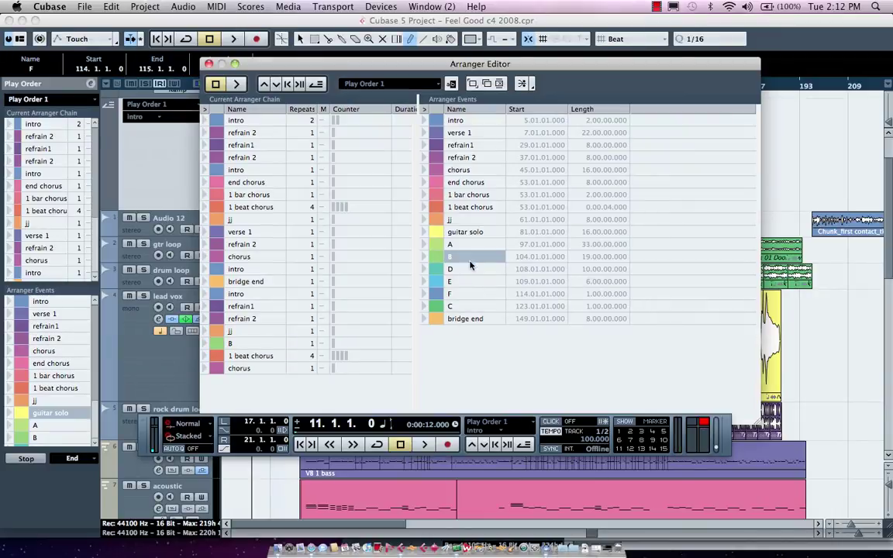
left_click_drag(450, 245, 213, 331)
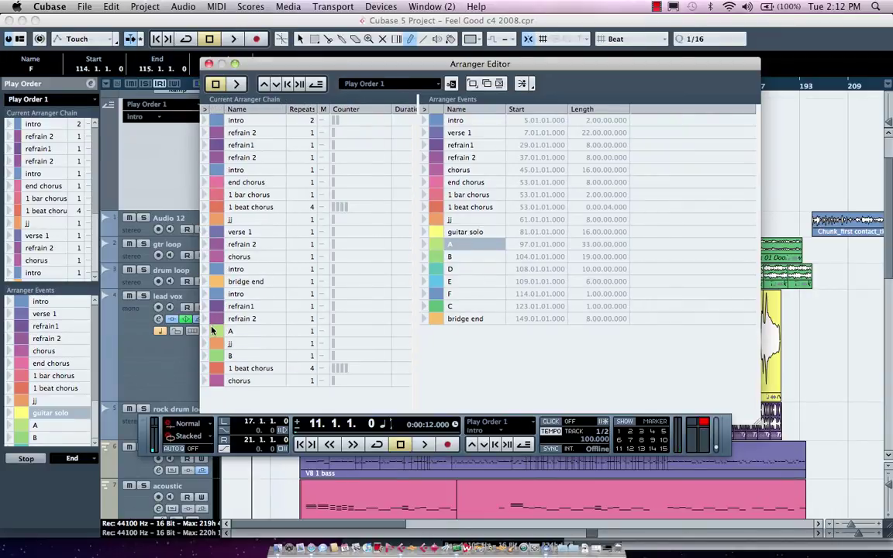
scroll(374, 284, "right", 2)
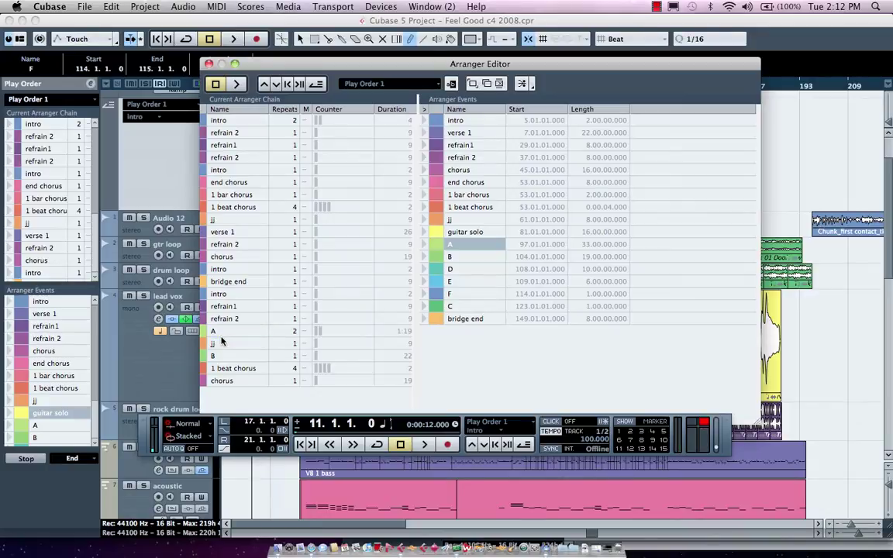
left_click_drag(511, 258, 213, 342)
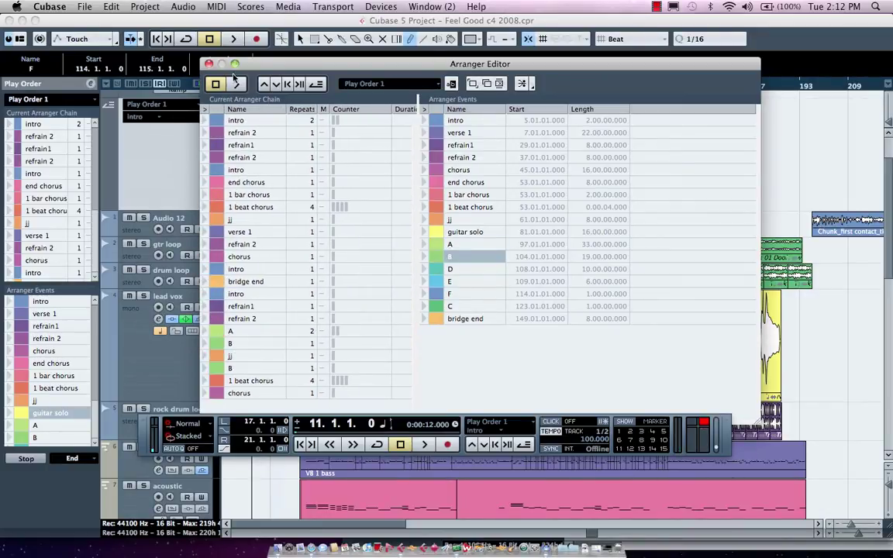
Step: Close the Arranger Editor, return the playback position to about bar 4 and zoom in
left_click(209, 64)
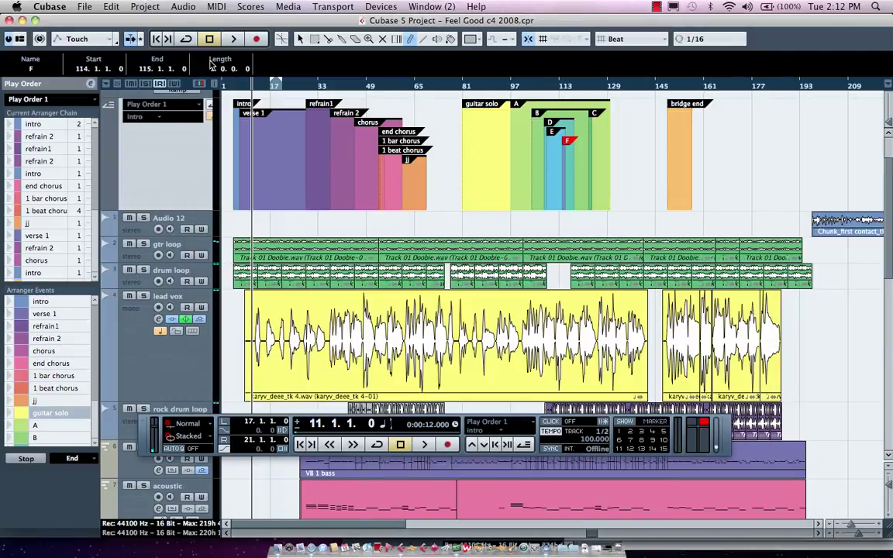
left_click(233, 91)
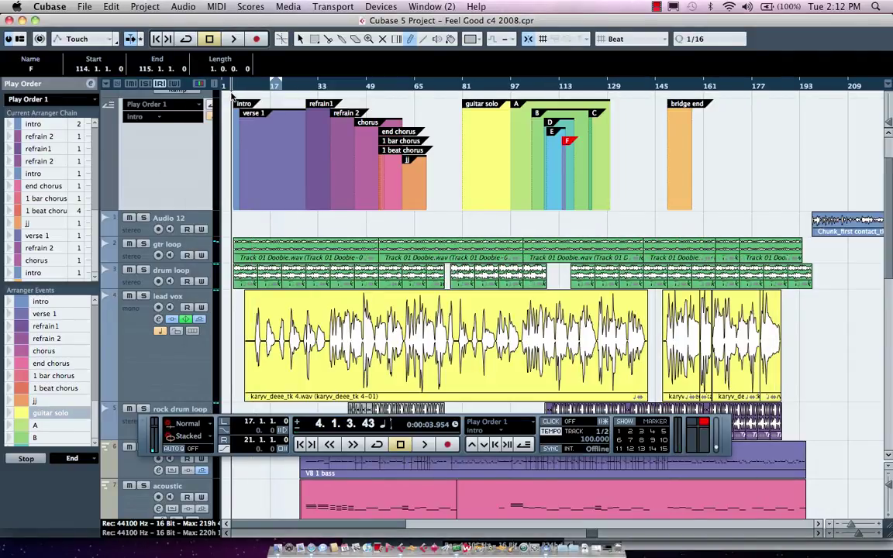
left_click_drag(231, 93, 231, 108)
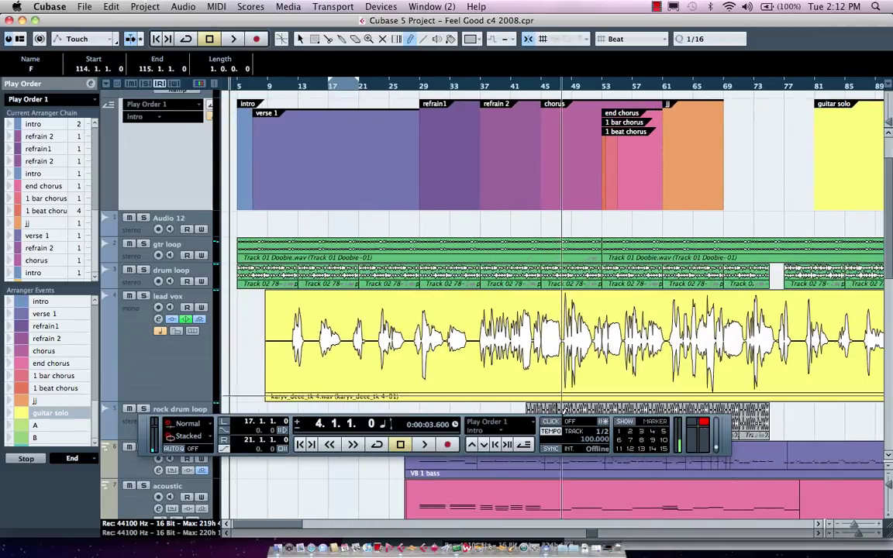
Step: Turn on Arranger Mode and play the chain from its fifth entry, intro, then stop
left_click(524, 447)
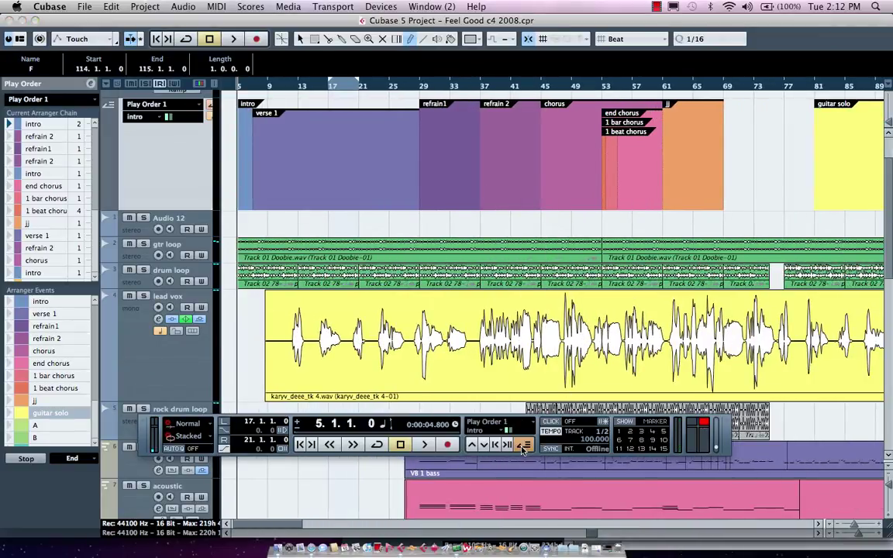
left_click(8, 176)
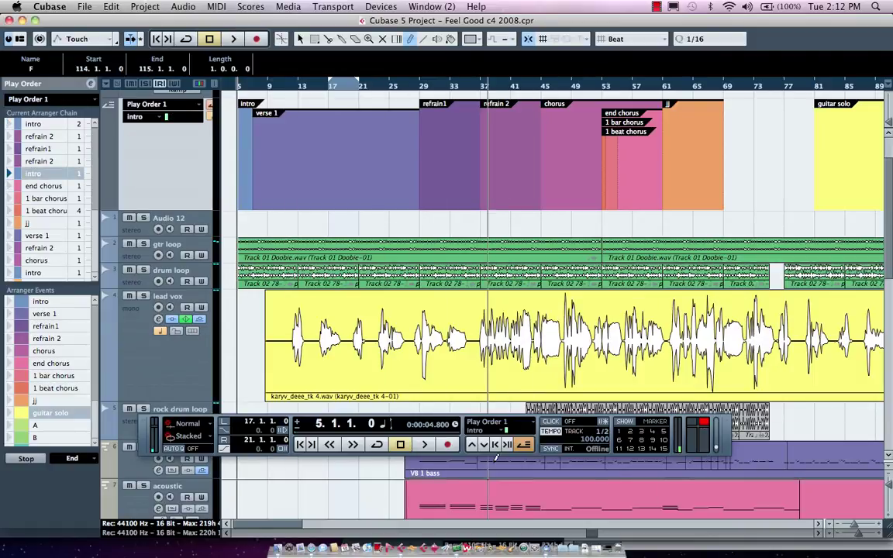
key("space")
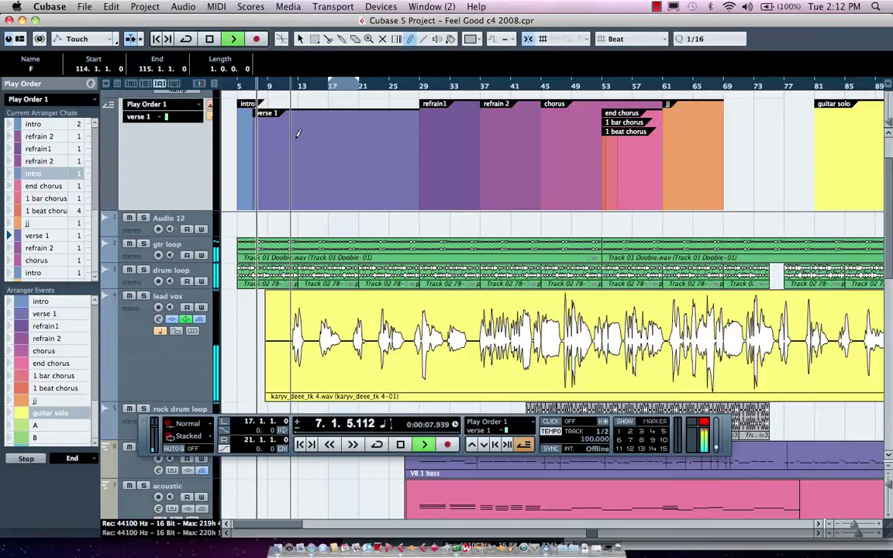
key("space")
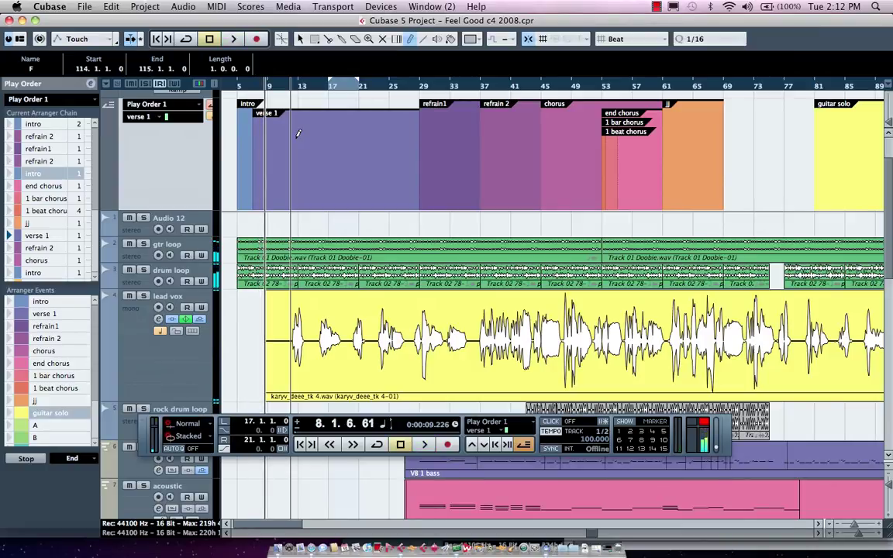
left_click(93, 101)
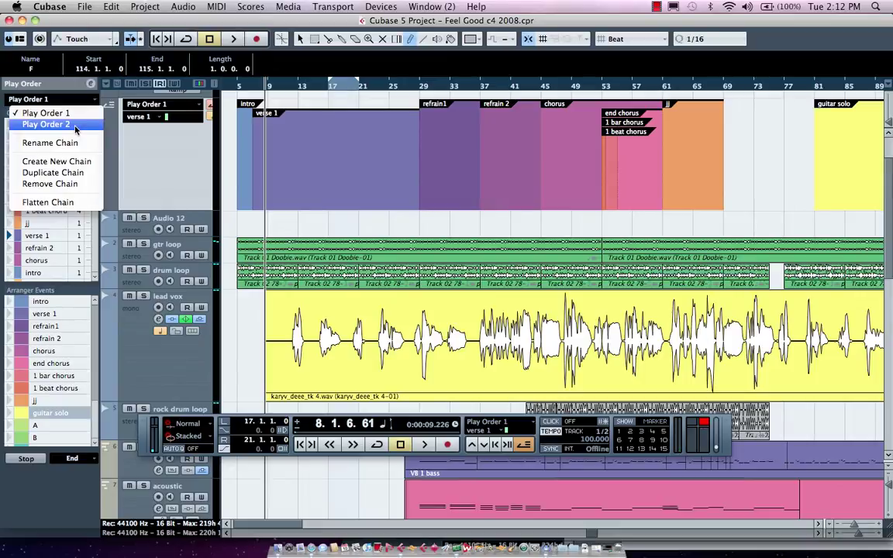
left_click(46, 124)
left_click(83, 99)
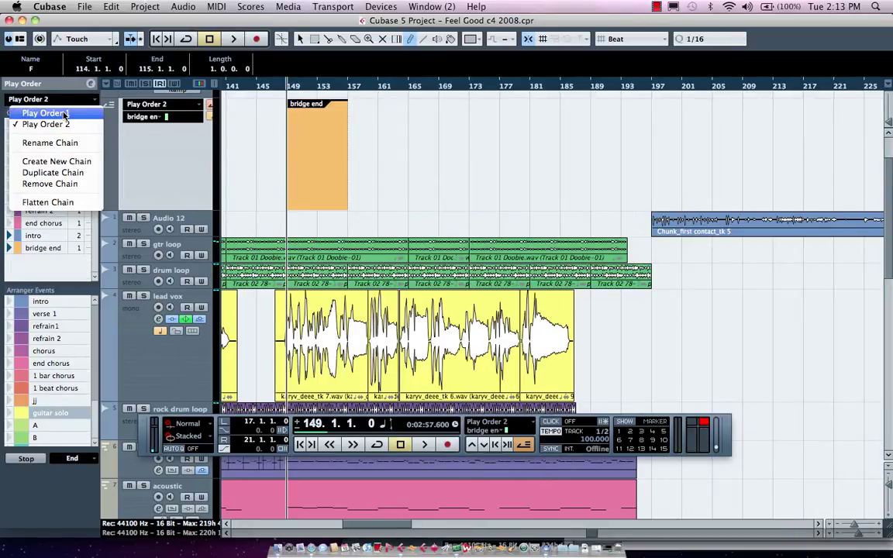
left_click(62, 112)
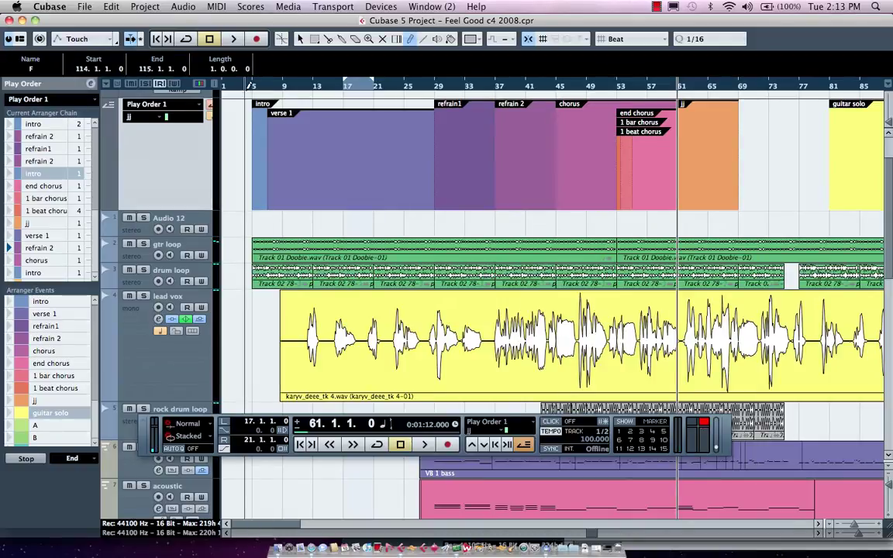
left_click_drag(263, 87, 260, 77)
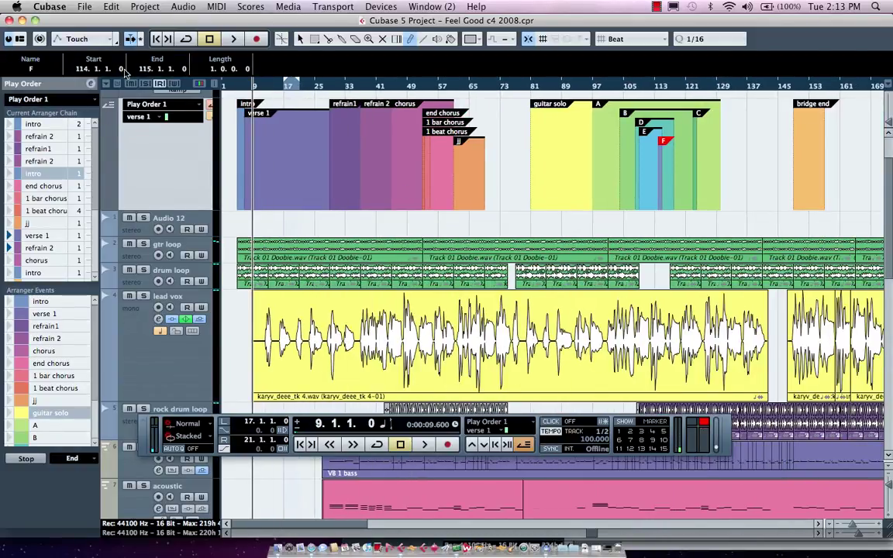
Step: Apply Flatten Chain to the Play Order 1 arranger chain from the chain commands menu
left_click(91, 85)
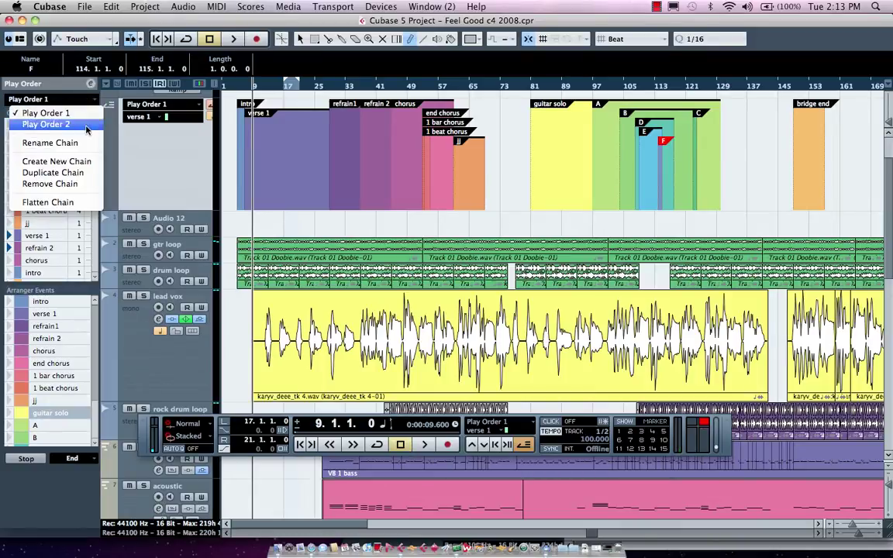
left_click(78, 201)
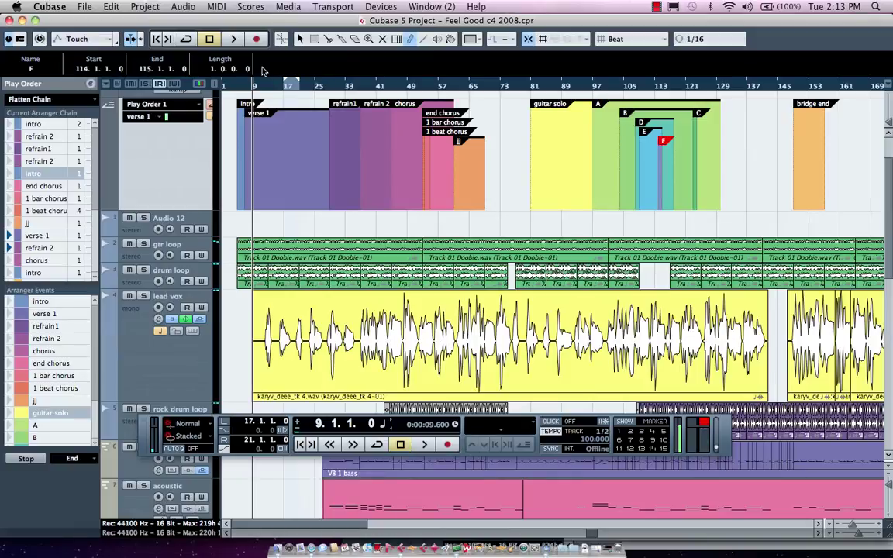